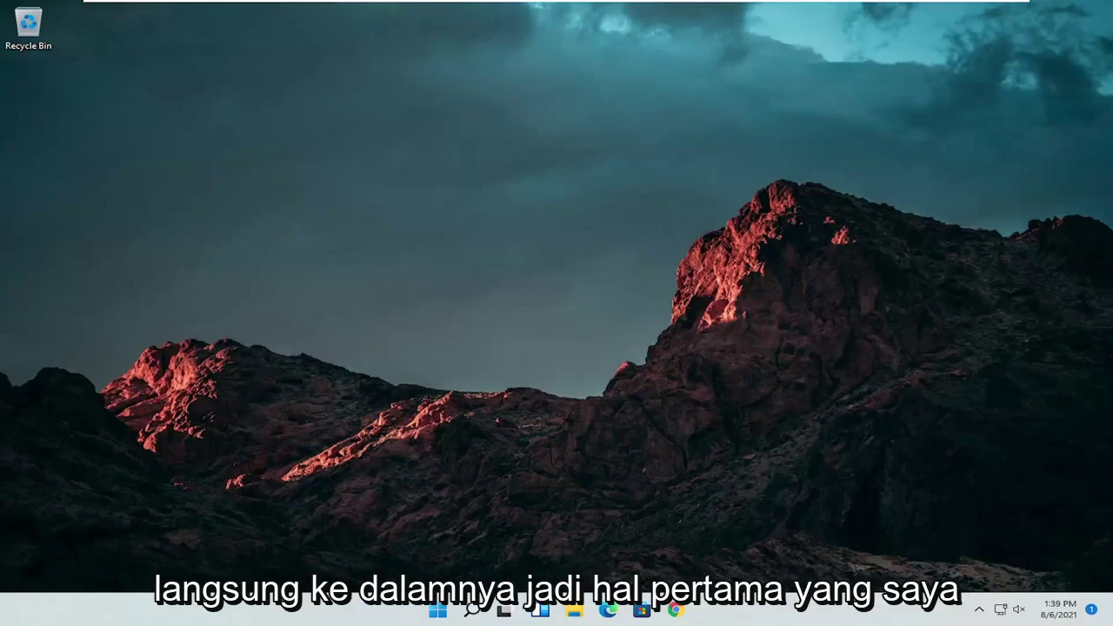
# - Open Control Panel, view all items as Large icons, and open Mouse Properties
pyautogui.click(472, 610)
pyautogui.write('control')
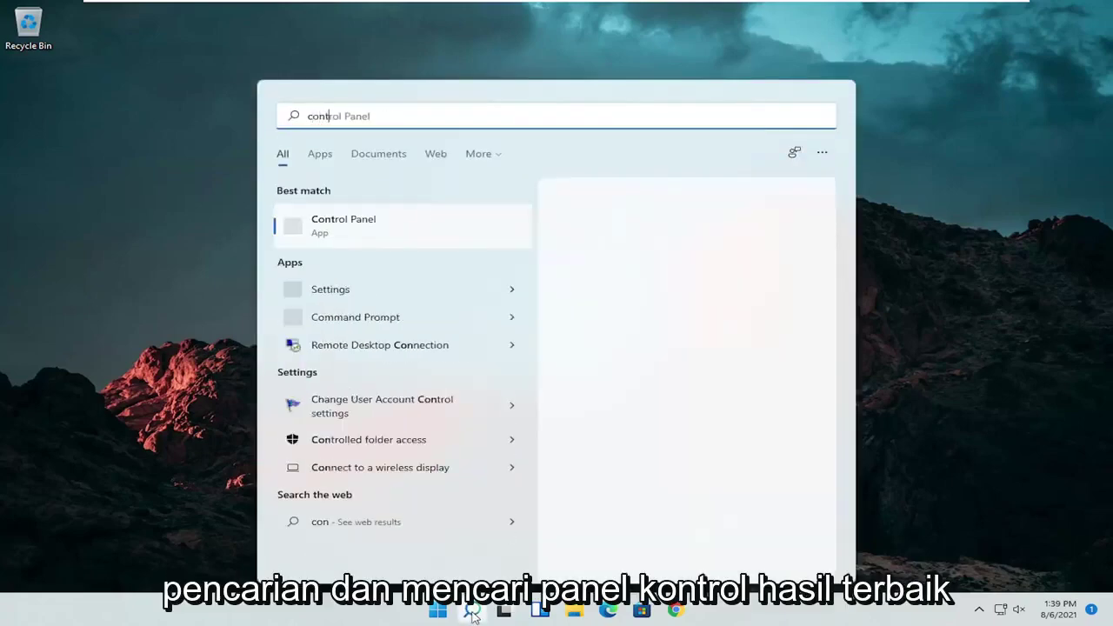
pyautogui.write(' panel')
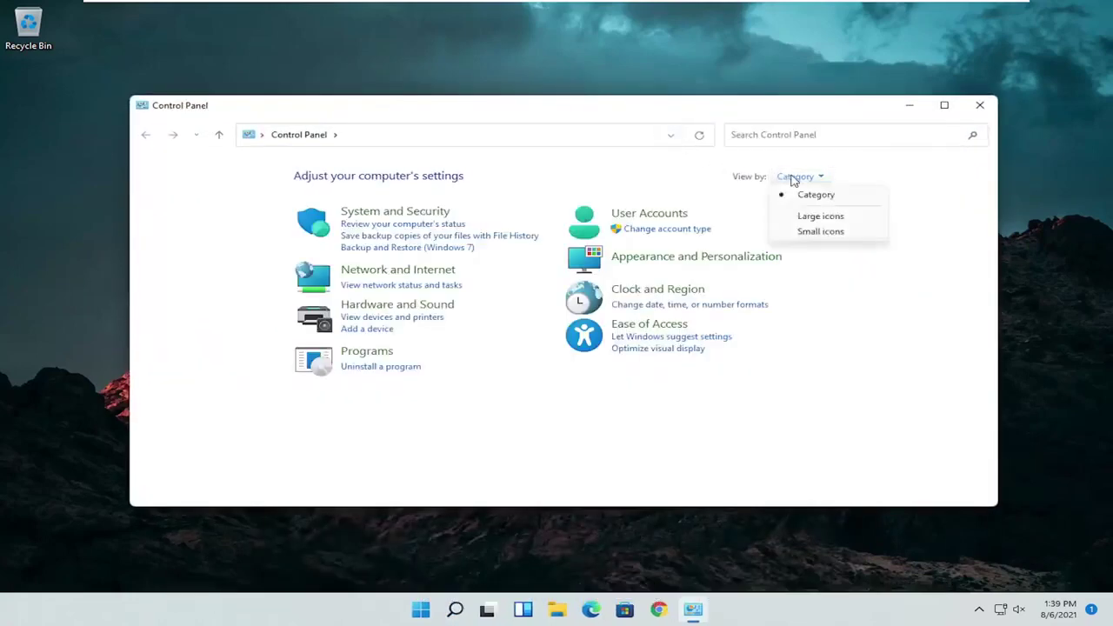
pyautogui.click(809, 217)
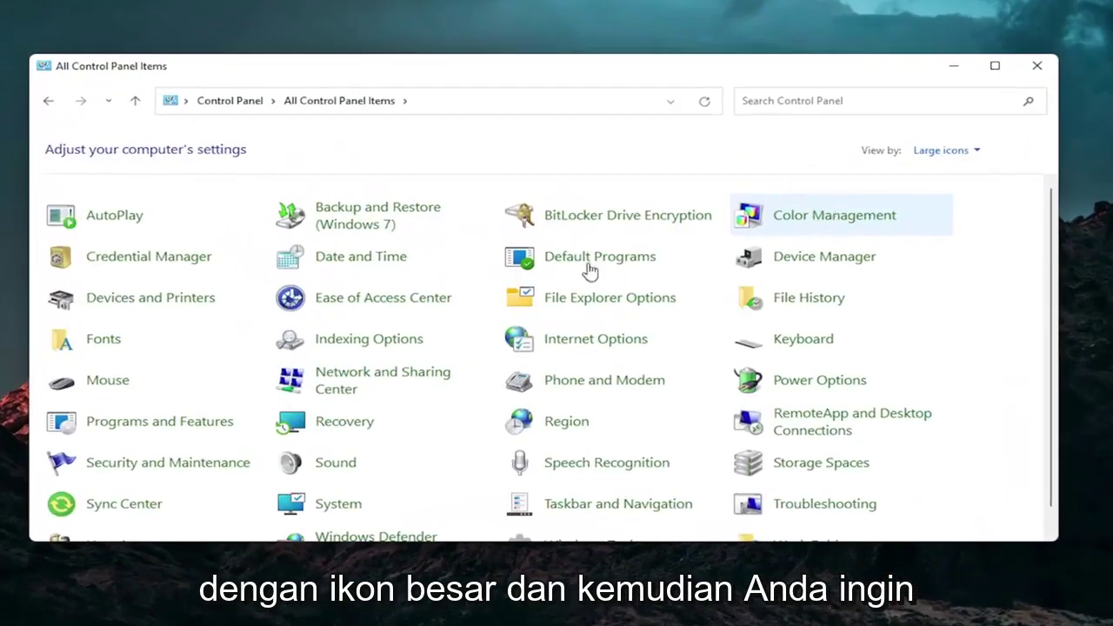
pyautogui.click(106, 382)
pyautogui.moveTo(223, 88); pyautogui.dragTo(582, 113)
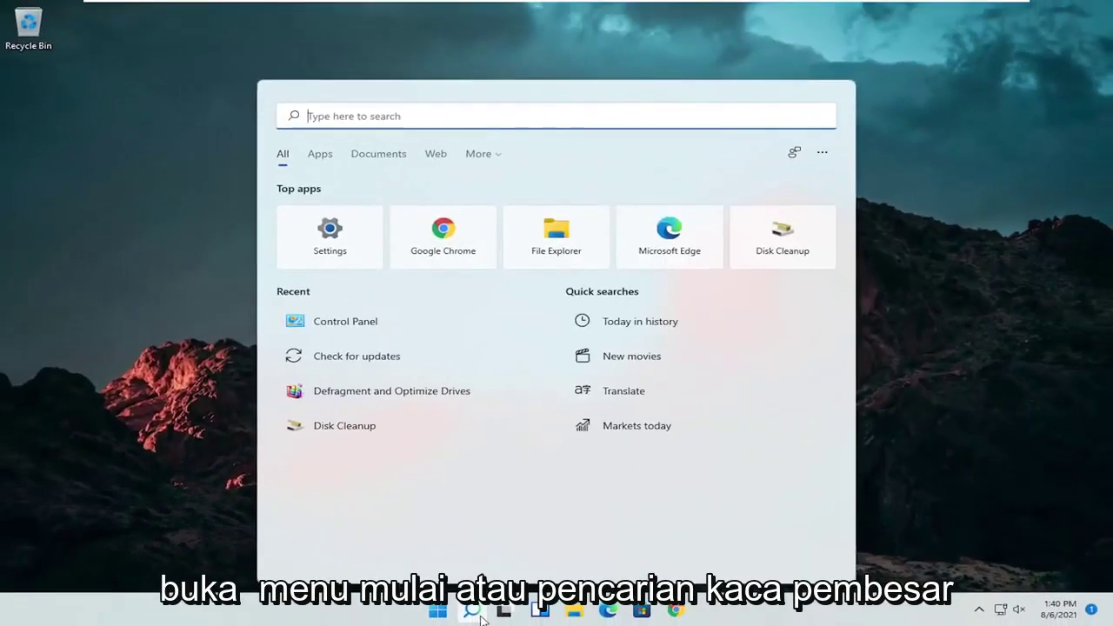
# - Open Device Manager, expand Mice and other pointing devices, and right-click HID-compliant mouse
pyautogui.write('dev')
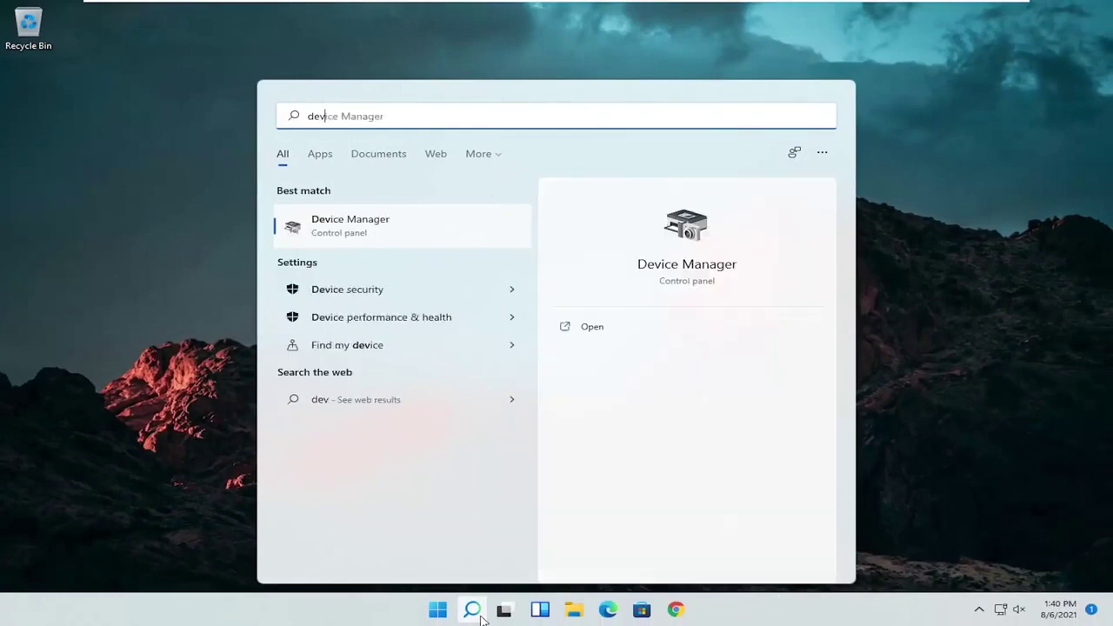
pyautogui.write('ice manager')
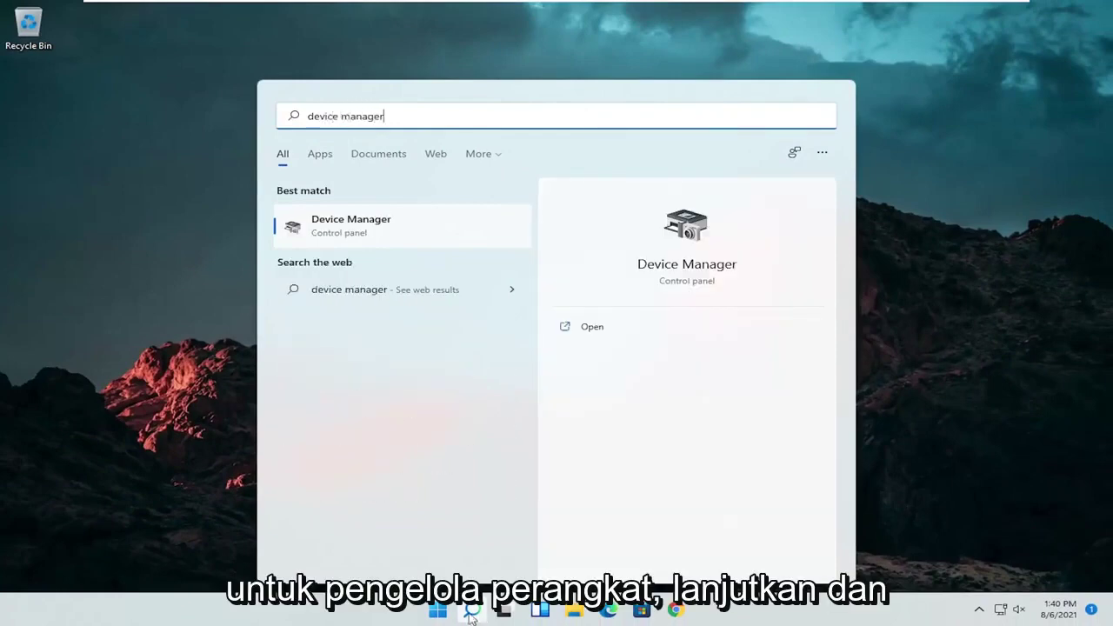
pyautogui.click(346, 228)
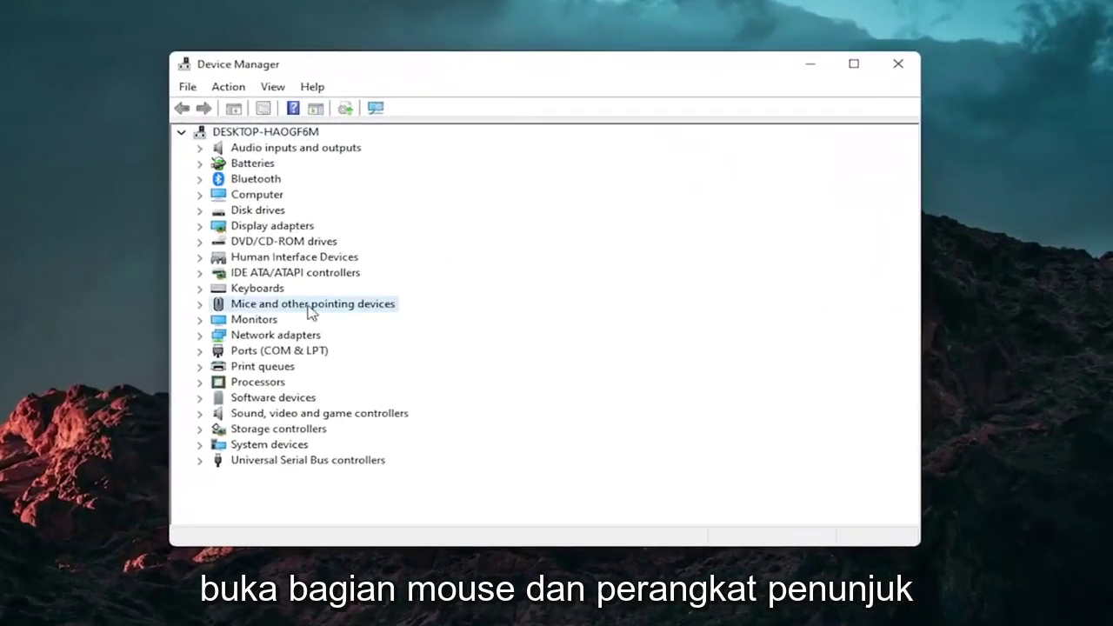
pyautogui.doubleClick(309, 306)
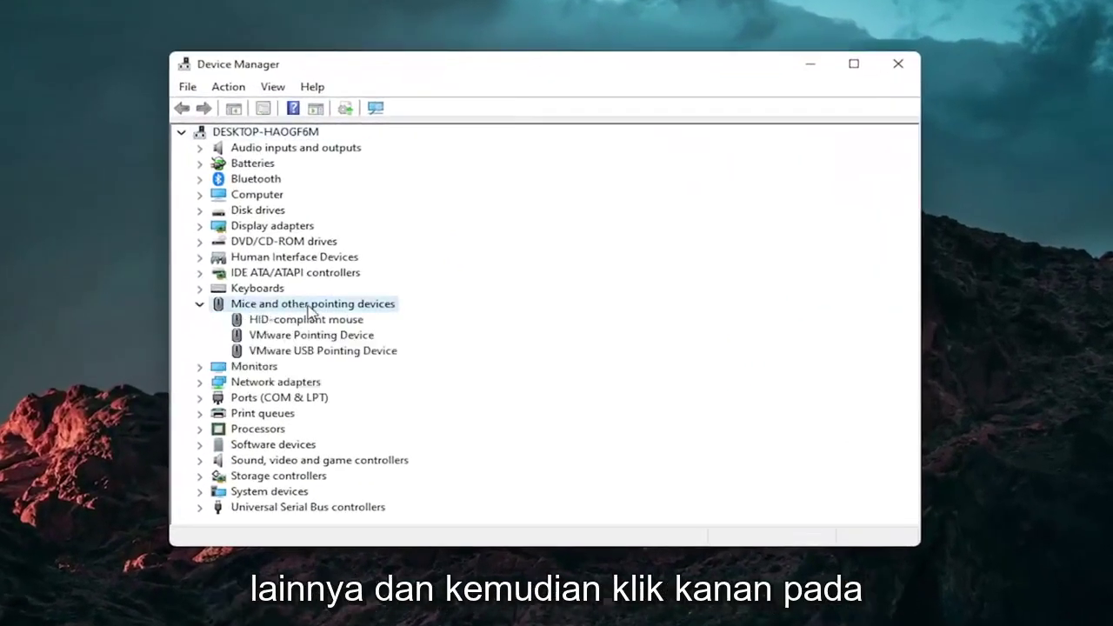
pyautogui.click(308, 320)
pyautogui.rightClick(309, 320)
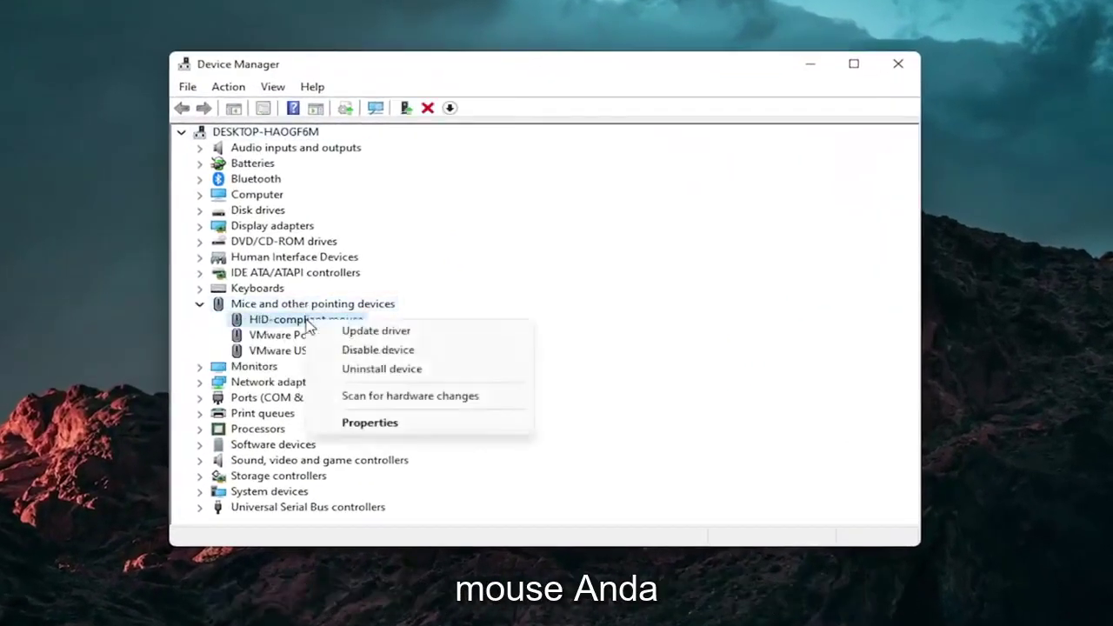
# - Reinstall HID-compliant mouse from the list of drivers on this computer, then close the wizard
pyautogui.click(406, 333)
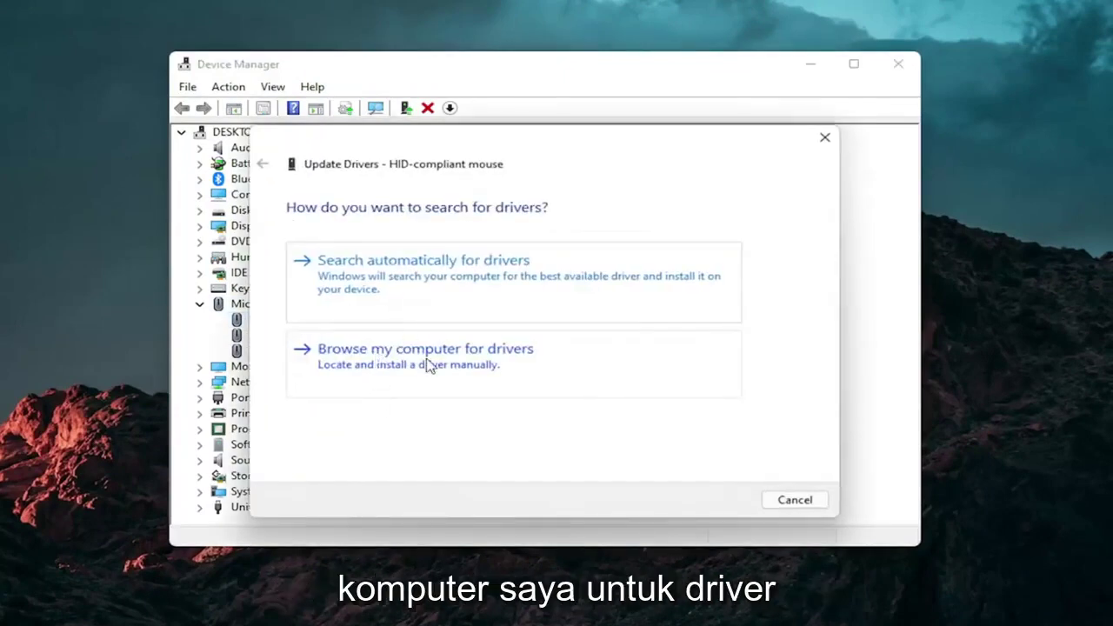
pyautogui.click(427, 362)
pyautogui.click(375, 403)
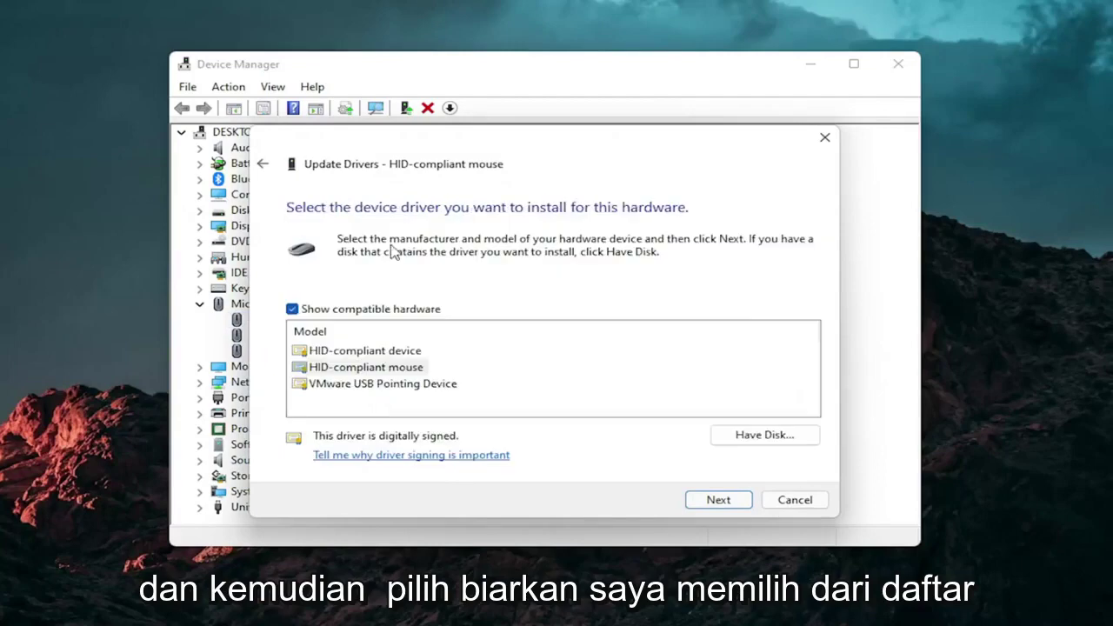
pyautogui.click(265, 166)
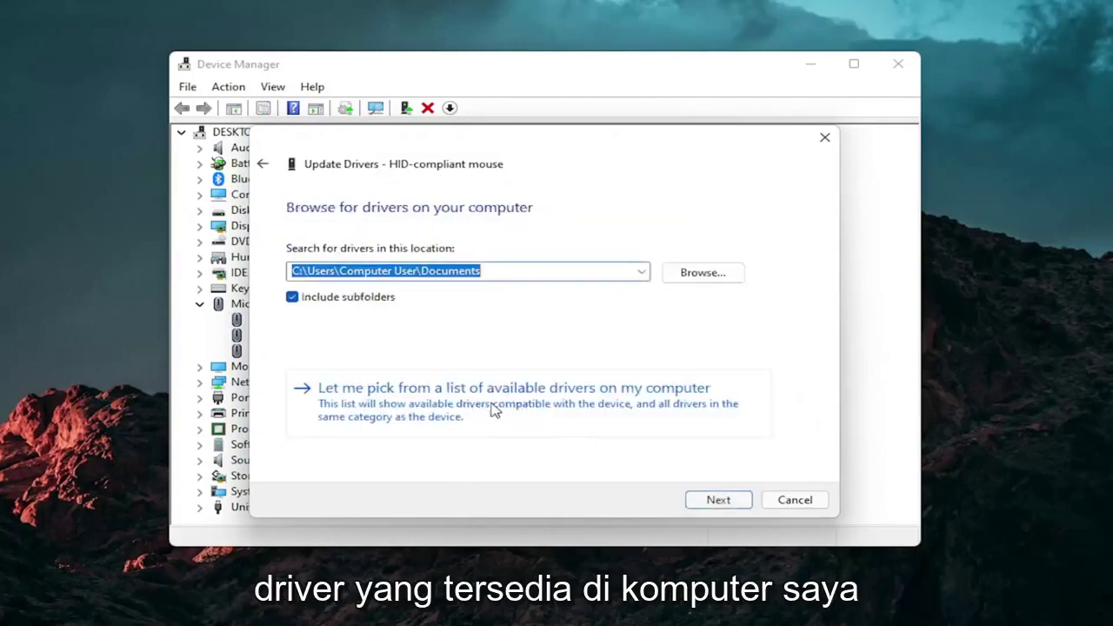
pyautogui.click(502, 405)
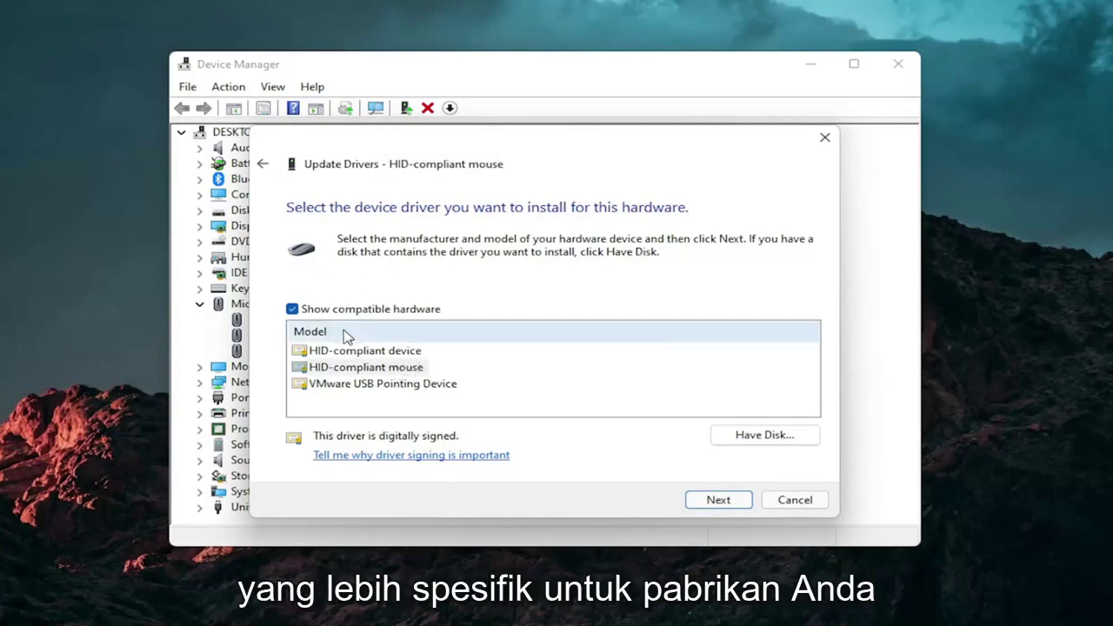
pyautogui.click(730, 500)
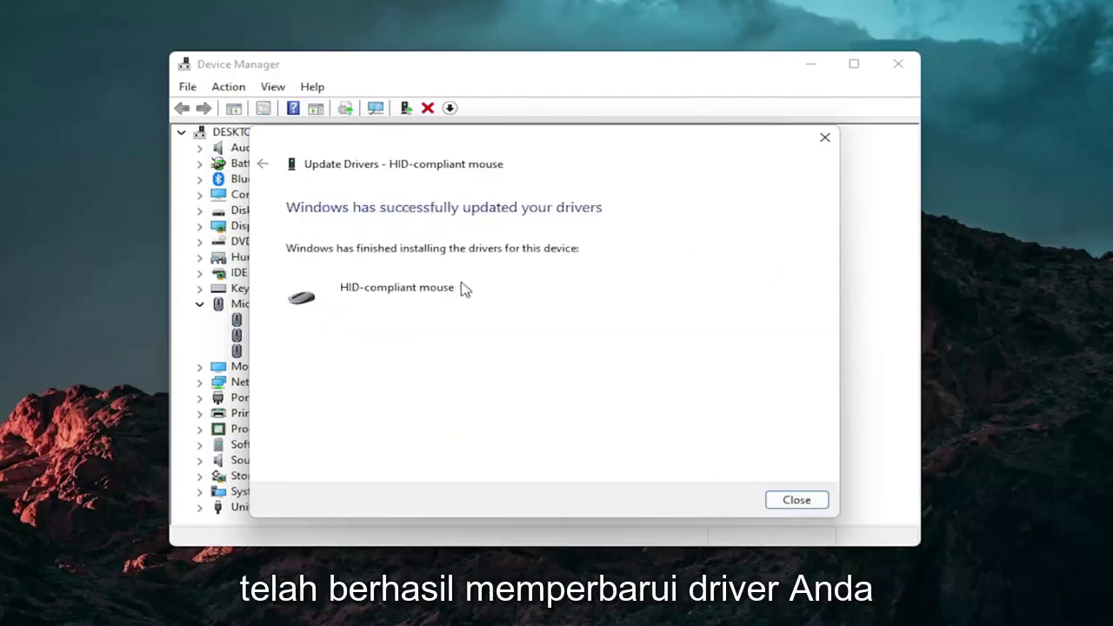
pyautogui.click(778, 496)
pyautogui.click(207, 303)
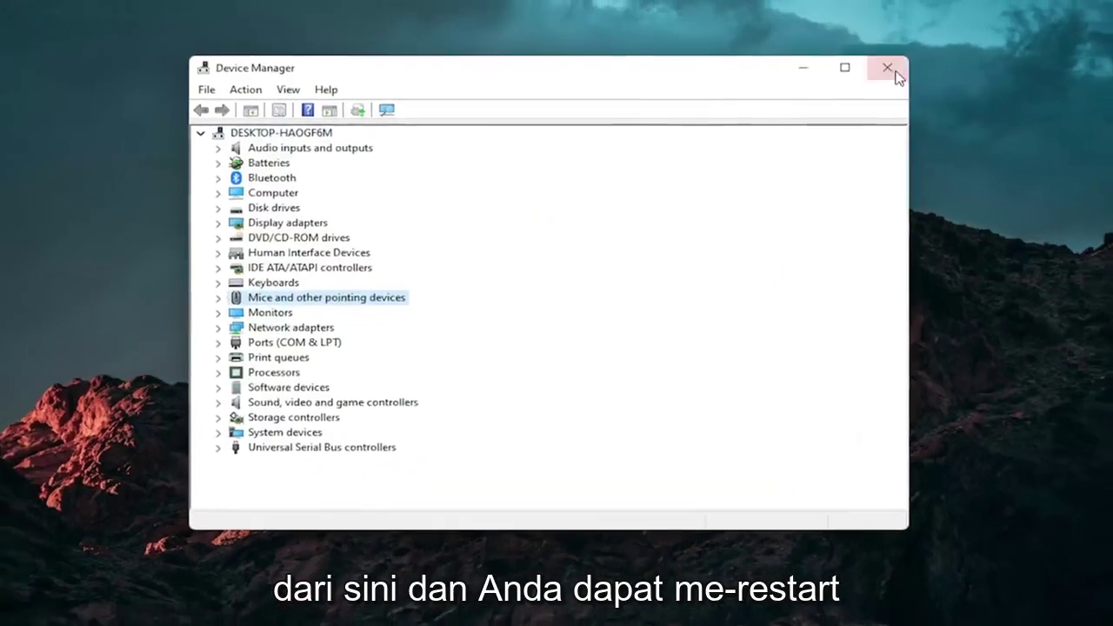
# - Close Device Manager and open Other troubleshooters in the Troubleshoot settings
pyautogui.click(899, 76)
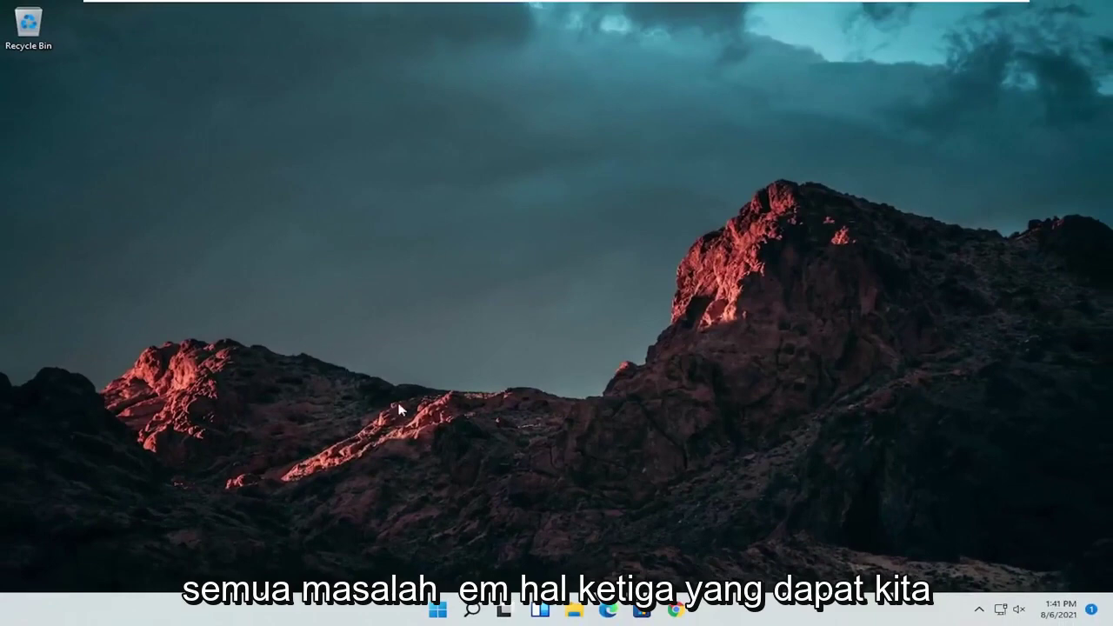
pyautogui.click(472, 609)
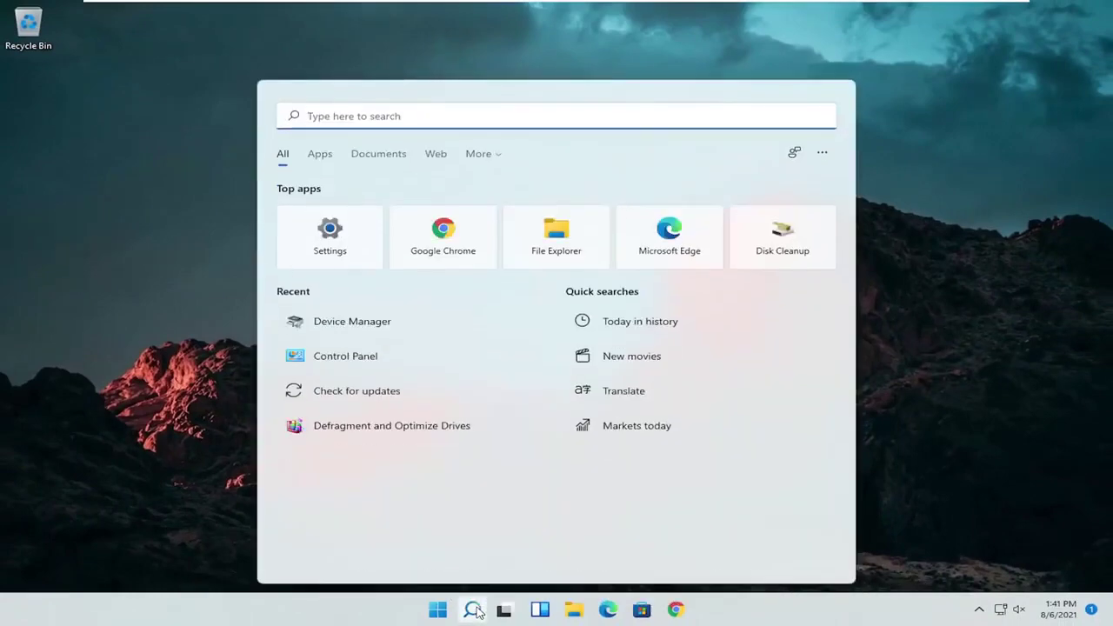
pyautogui.write('trouble')
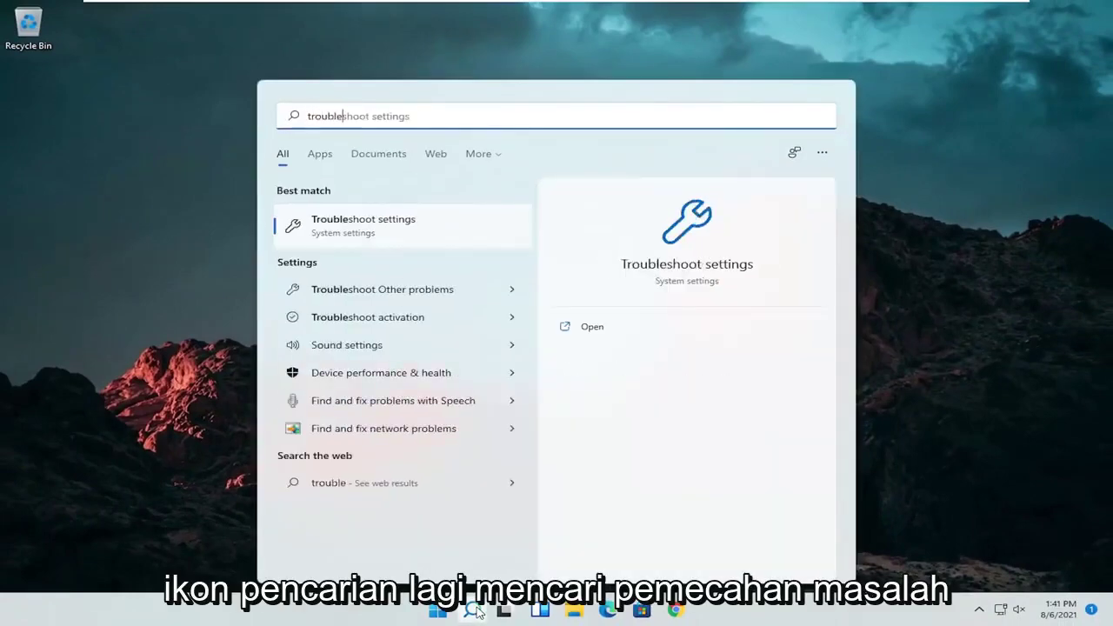
pyautogui.write('shoot')
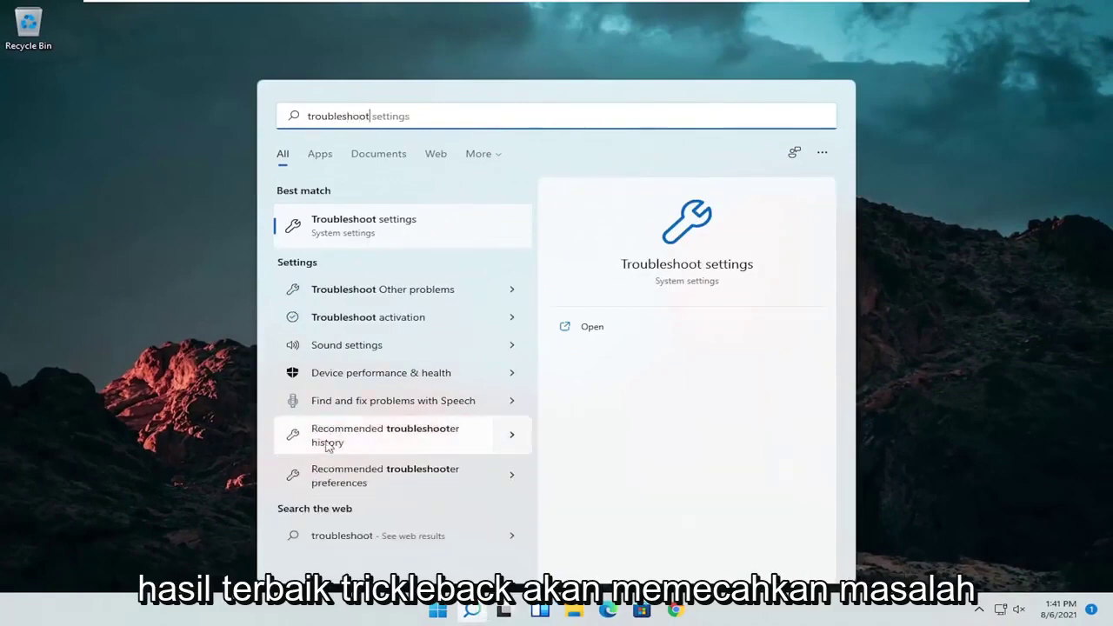
pyautogui.click(369, 225)
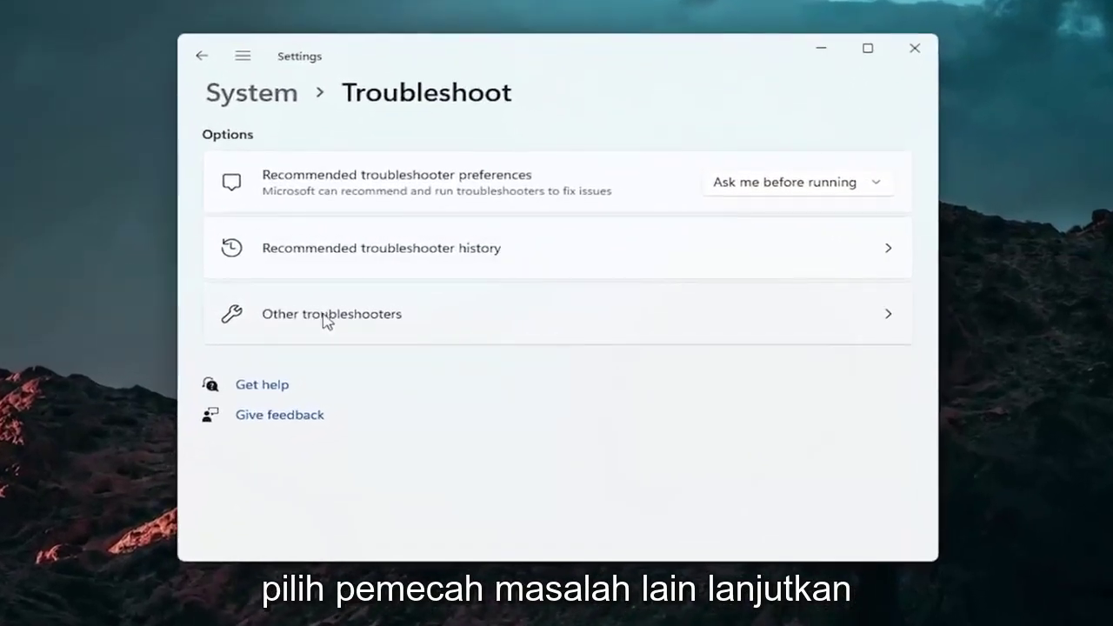
pyautogui.click(327, 322)
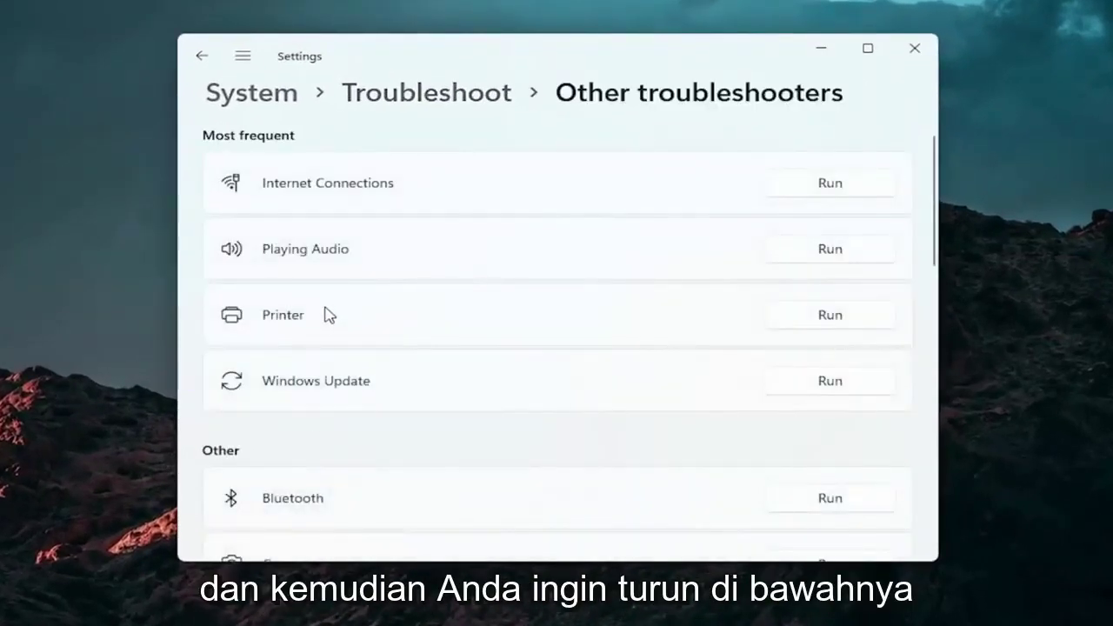
# - Run the Keyboard troubleshooter and dismiss its no-changes-needed report
pyautogui.scroll(-1, 327, 318)
pyautogui.scroll(-2, 323, 316)
pyautogui.scroll(-1, 229, 304)
pyautogui.scroll(-2, 319, 316)
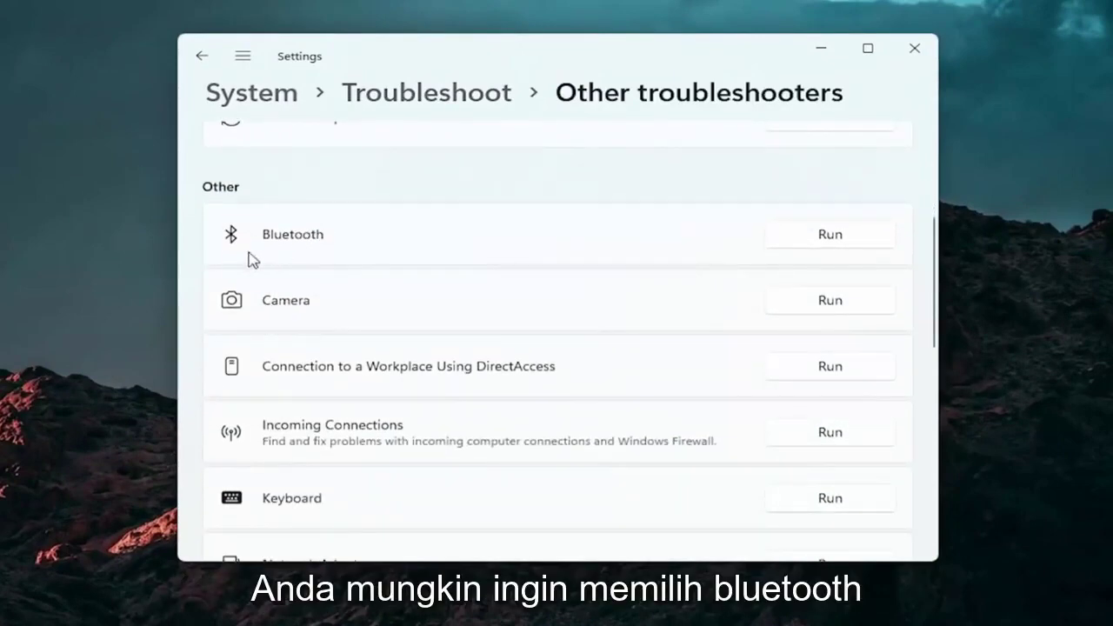
pyautogui.scroll(1, 345, 348)
pyautogui.scroll(-1, 345, 348)
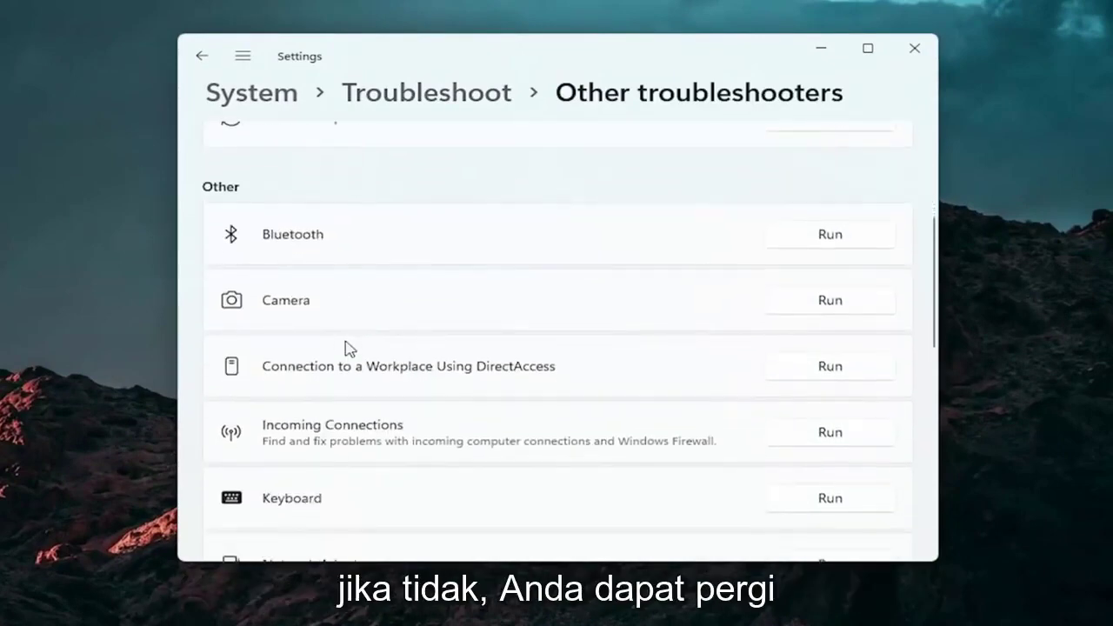
pyautogui.scroll(-1, 347, 349)
pyautogui.scroll(-2, 348, 348)
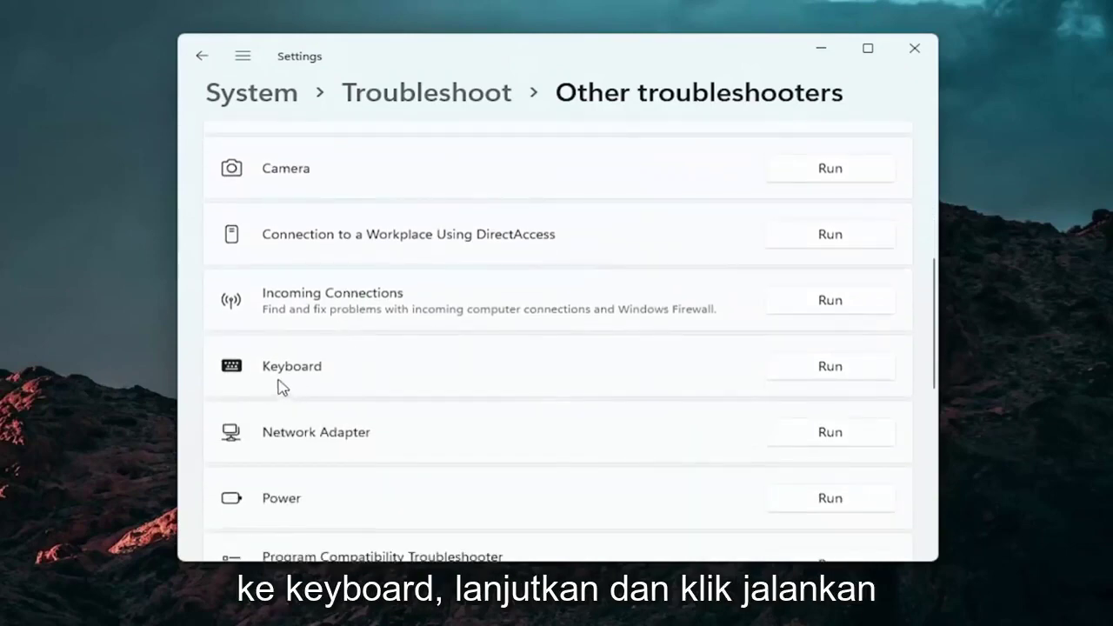
pyautogui.click(830, 366)
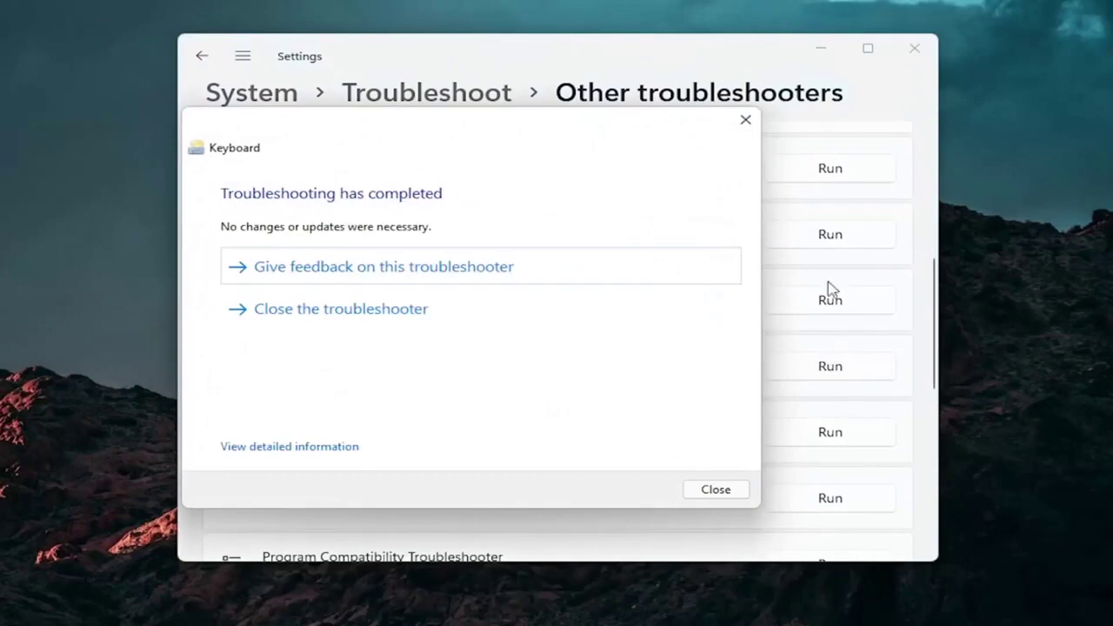
pyautogui.click(745, 122)
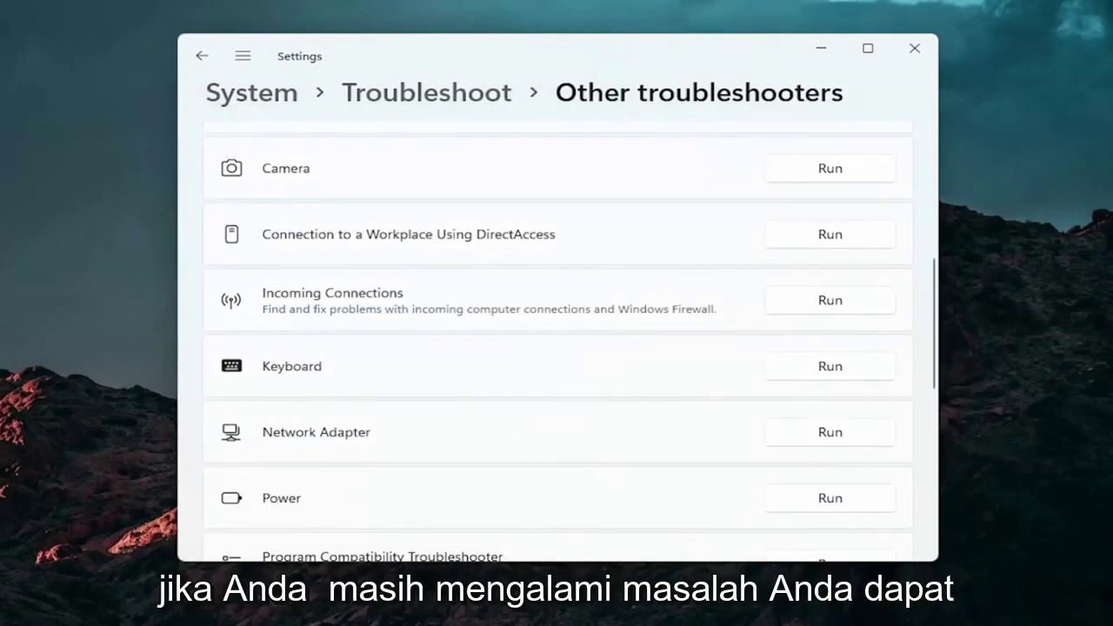
# - Close Settings and launch Command Prompt (cmd) as administrator, approving the UAC prompt
pyautogui.click(918, 45)
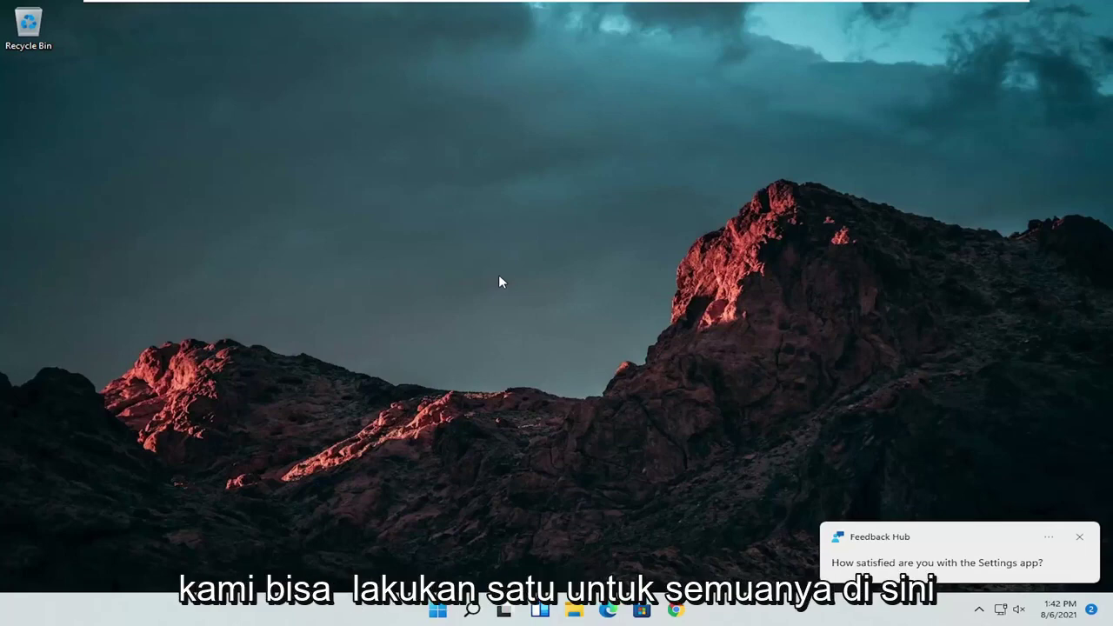
pyautogui.click(467, 619)
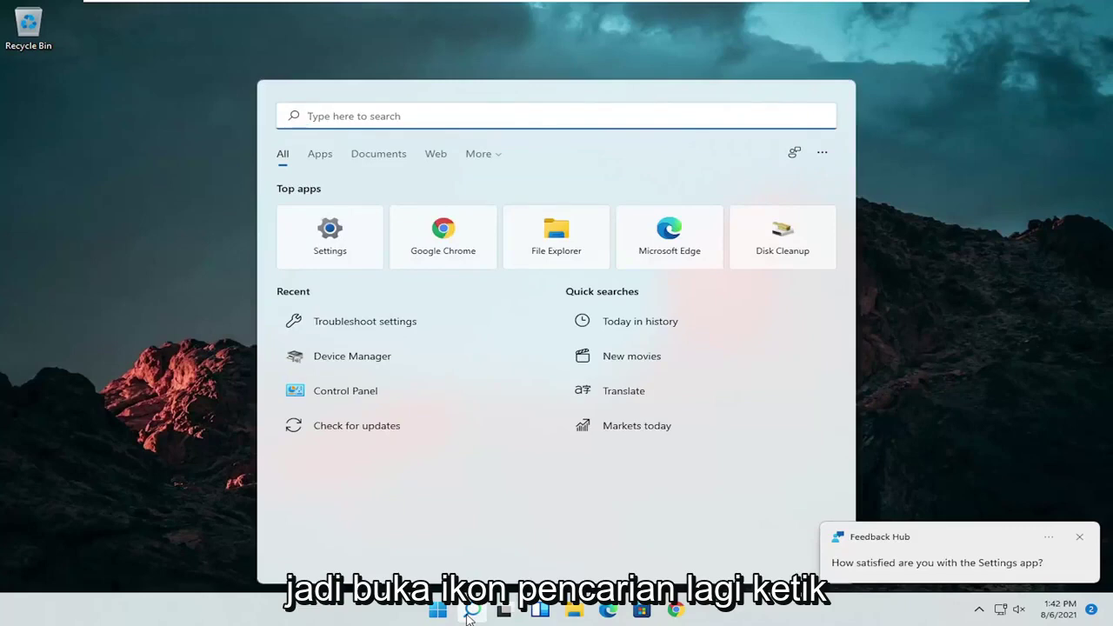
pyautogui.write('cmd')
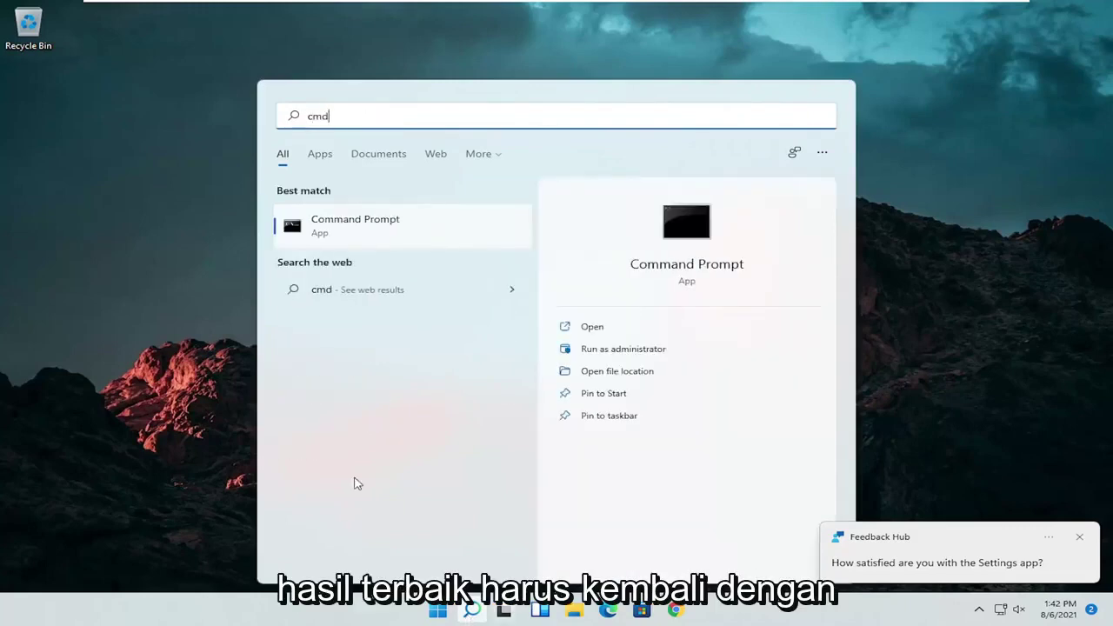
pyautogui.rightClick(332, 225)
pyautogui.click(378, 239)
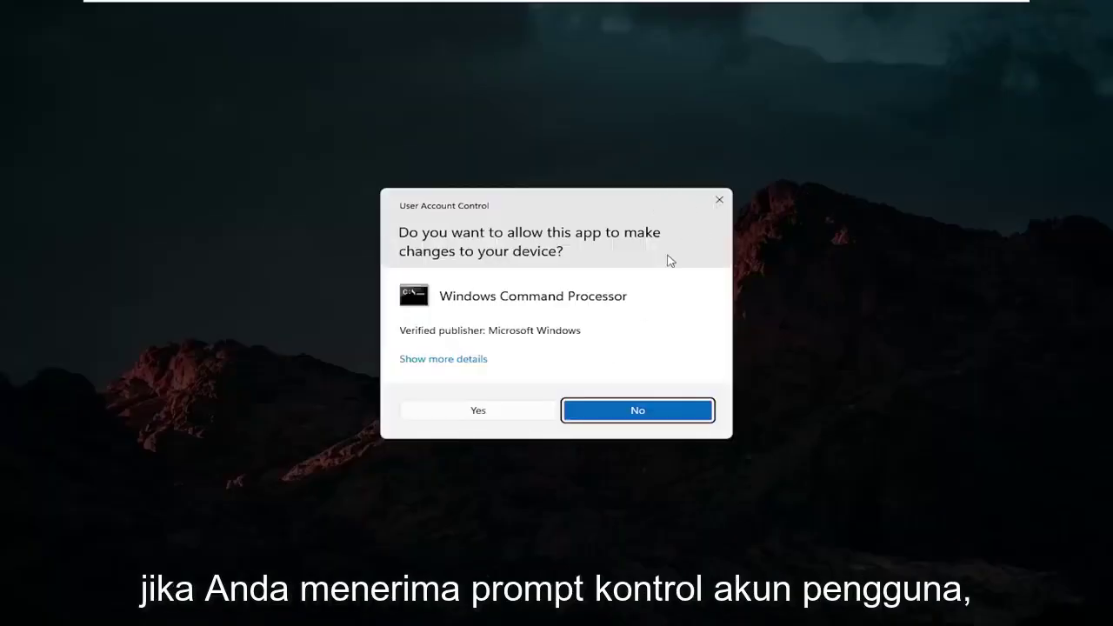
pyautogui.click(475, 412)
pyautogui.write('sfc')
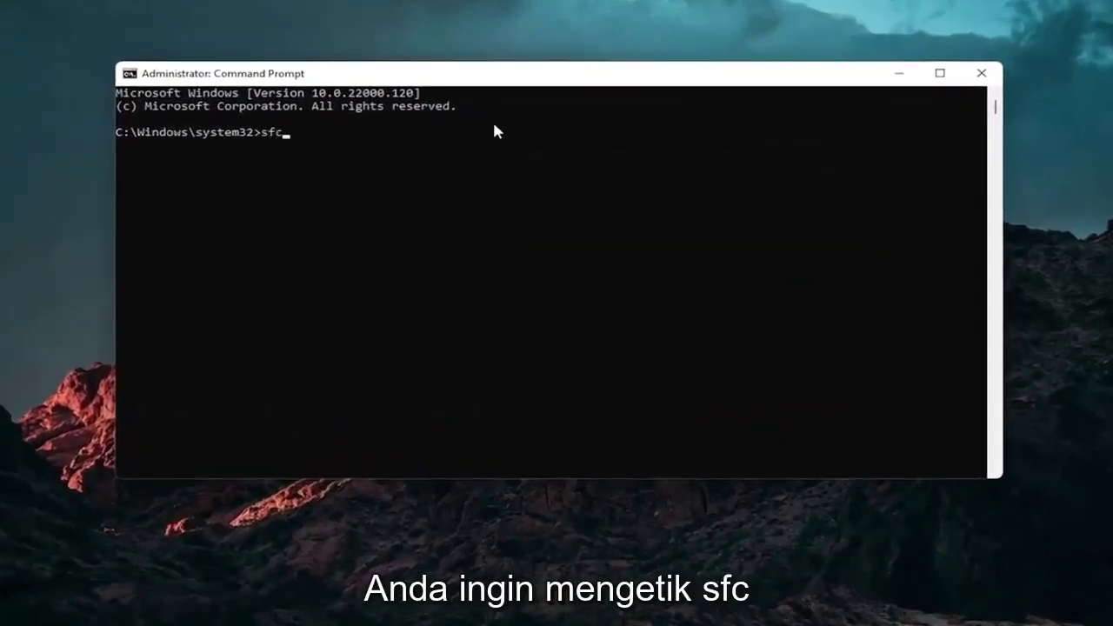
# - Complete the command as 'sfc /scannow' and run it to start the system file scan
pyautogui.write('/scannow')
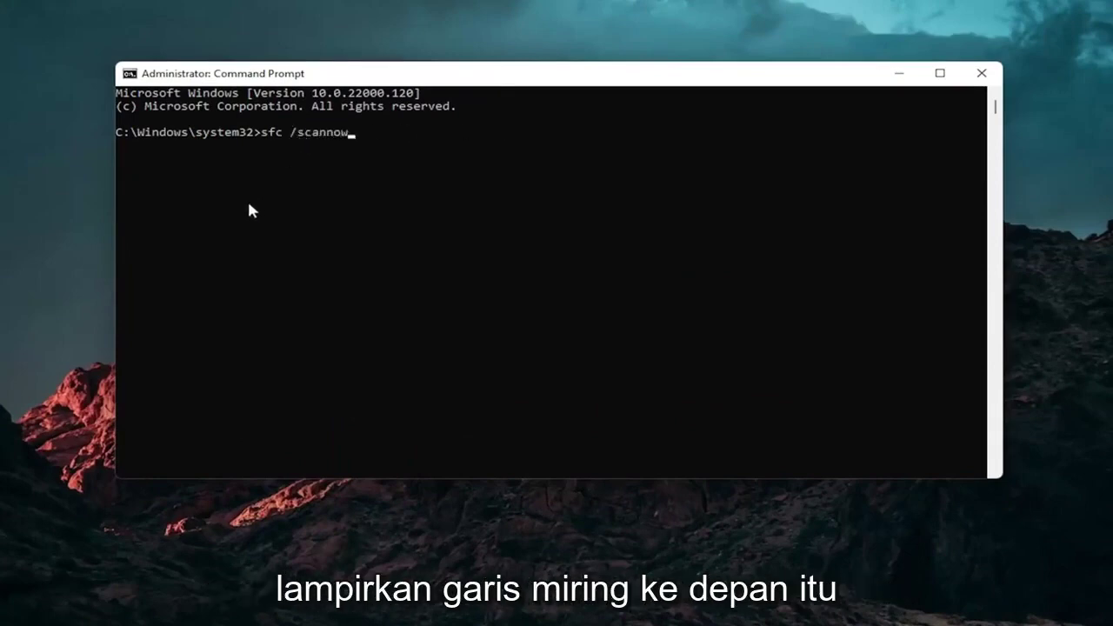
pyautogui.press('Return')
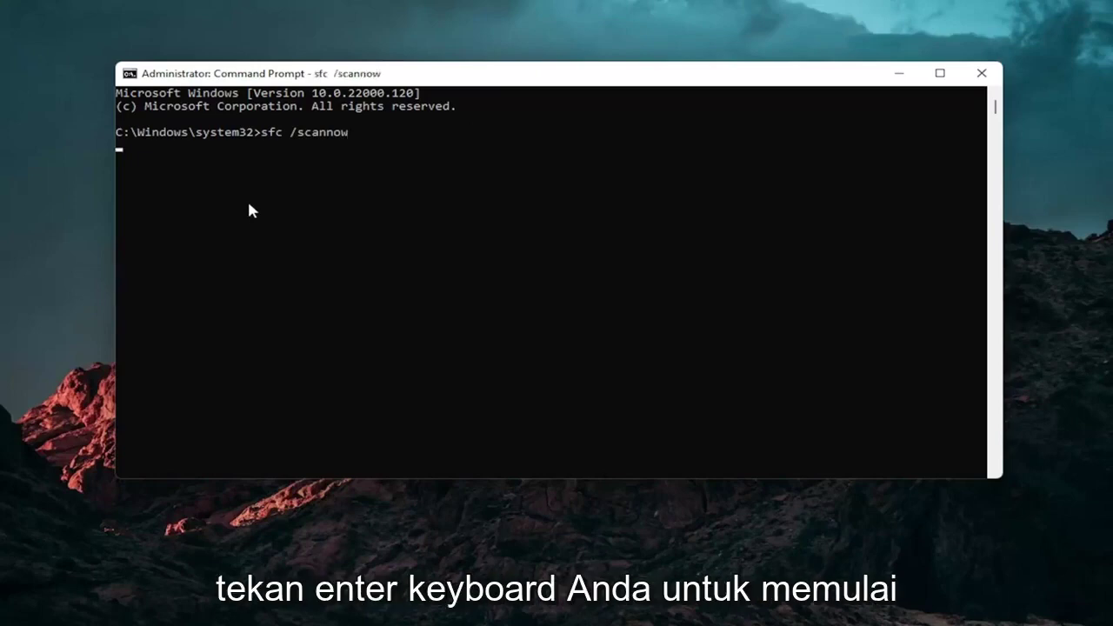